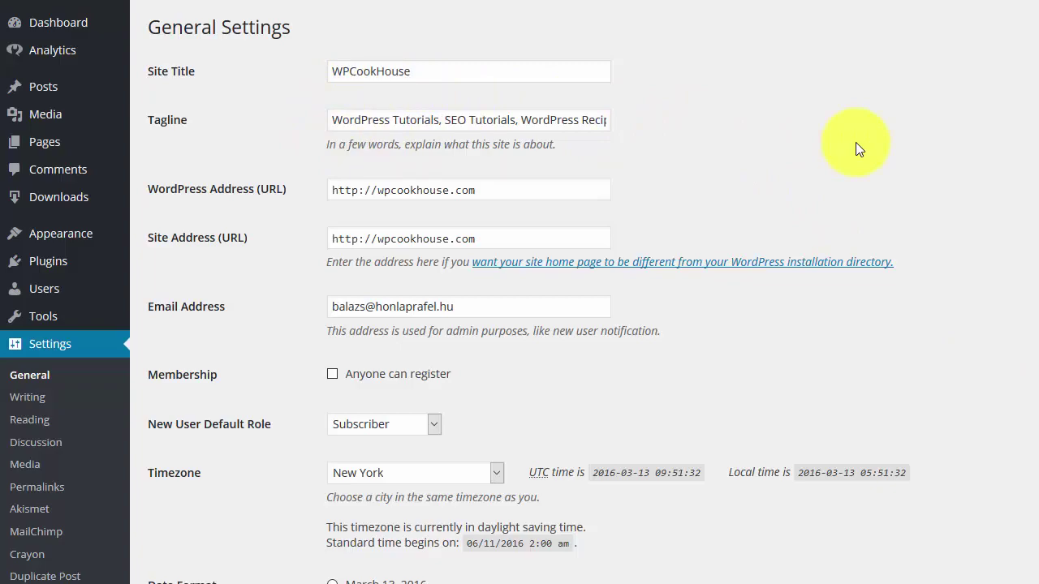
Step: Open the WPCookHouse front page in a new tab and compare its headline text with the tagline in General Settings
right_click(79, 24)
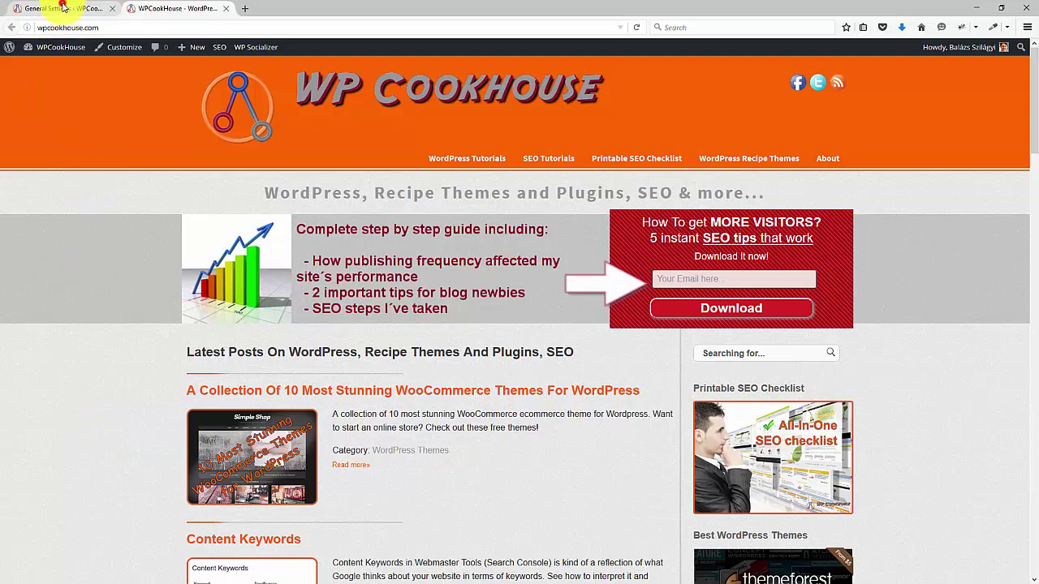
left_click(63, 8)
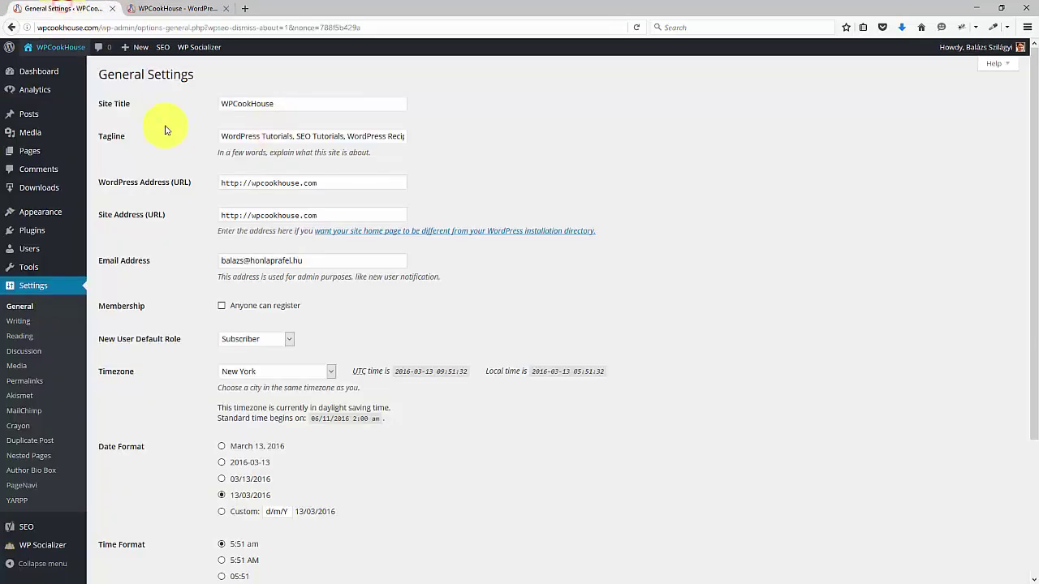
left_click(154, 8)
left_click(103, 379)
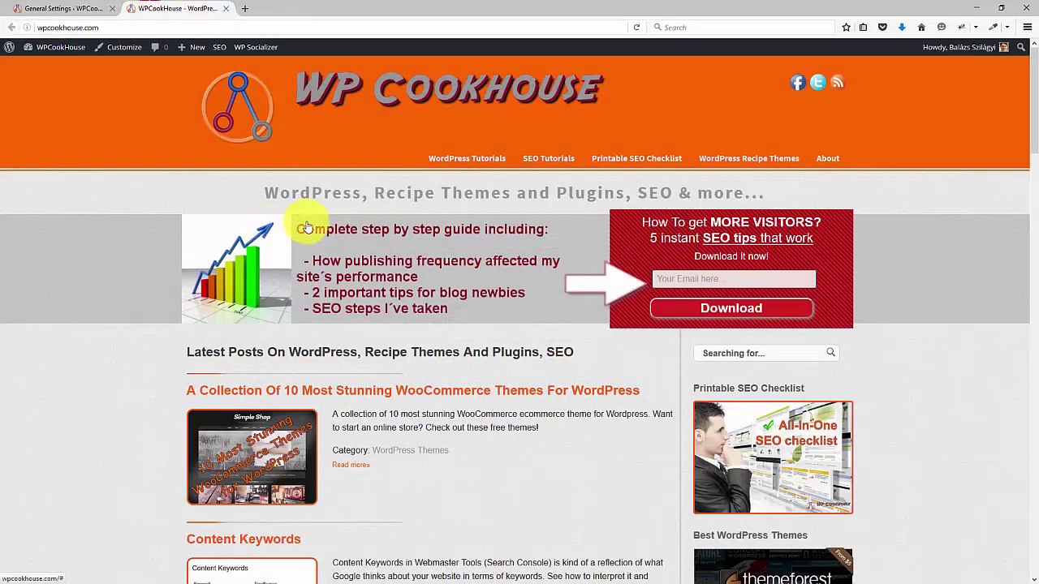
left_click(263, 194)
left_click_drag(263, 194, 777, 199)
left_click(773, 196)
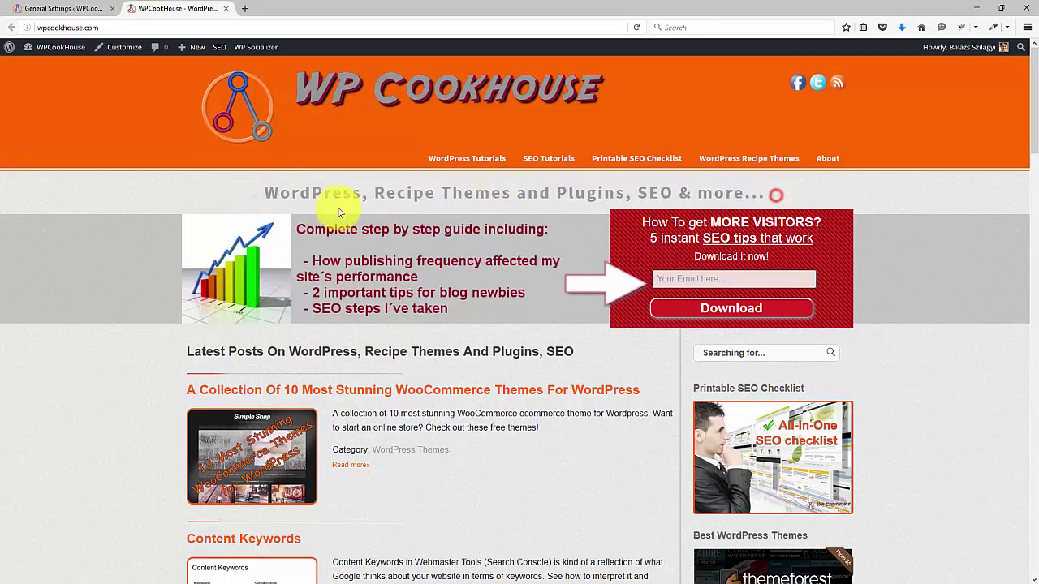
Step: Compare the Site Title and Tagline in General Settings with the front page's browser title
left_click(81, 8)
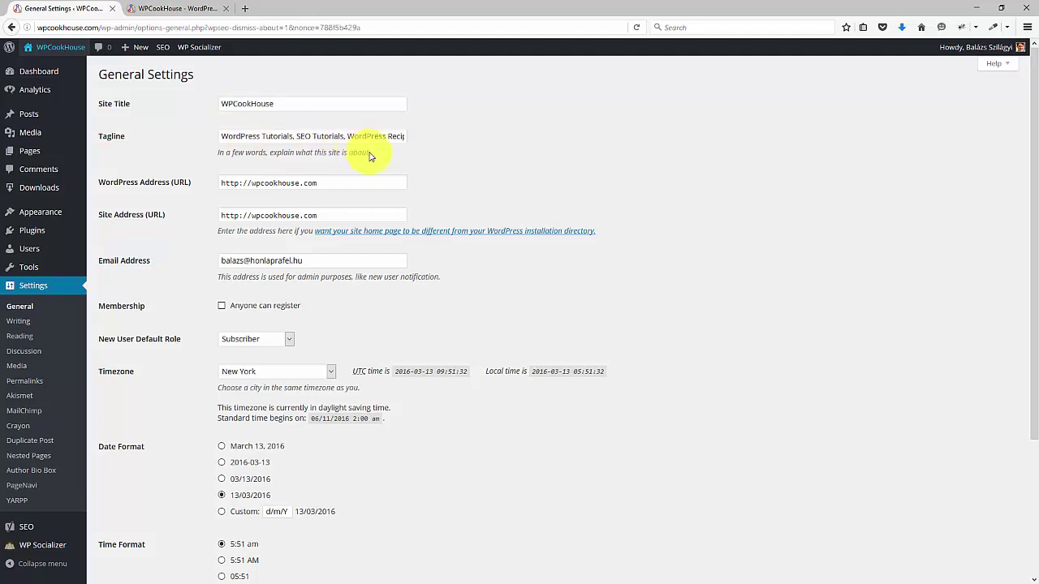
left_click(172, 10)
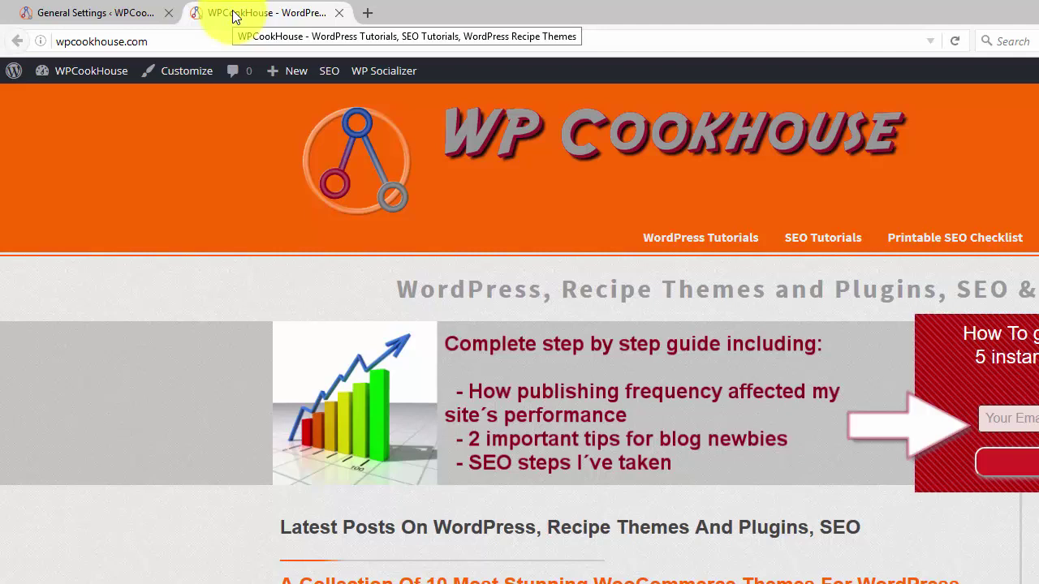
left_click(96, 12)
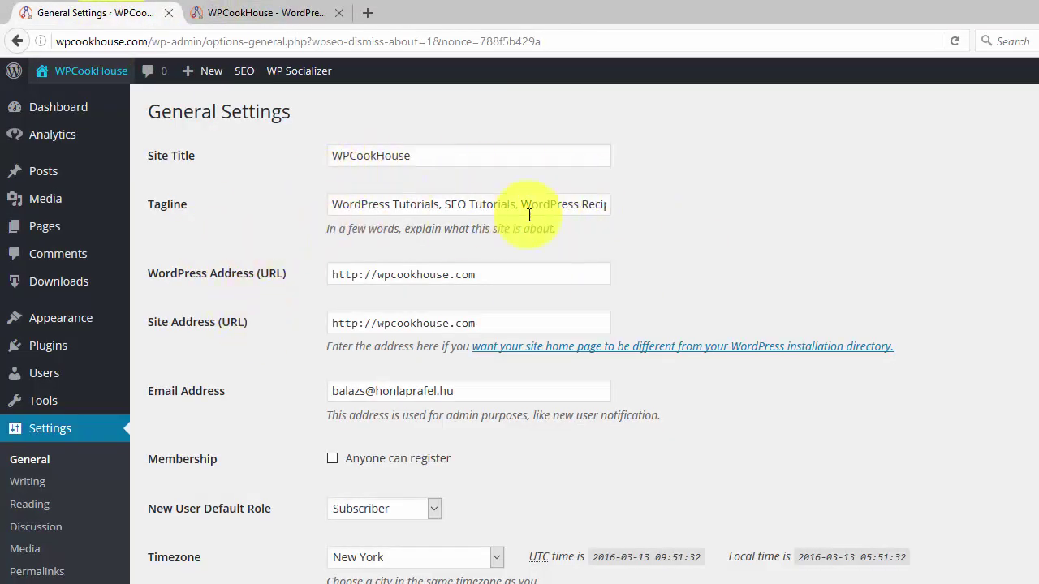
left_click(243, 10)
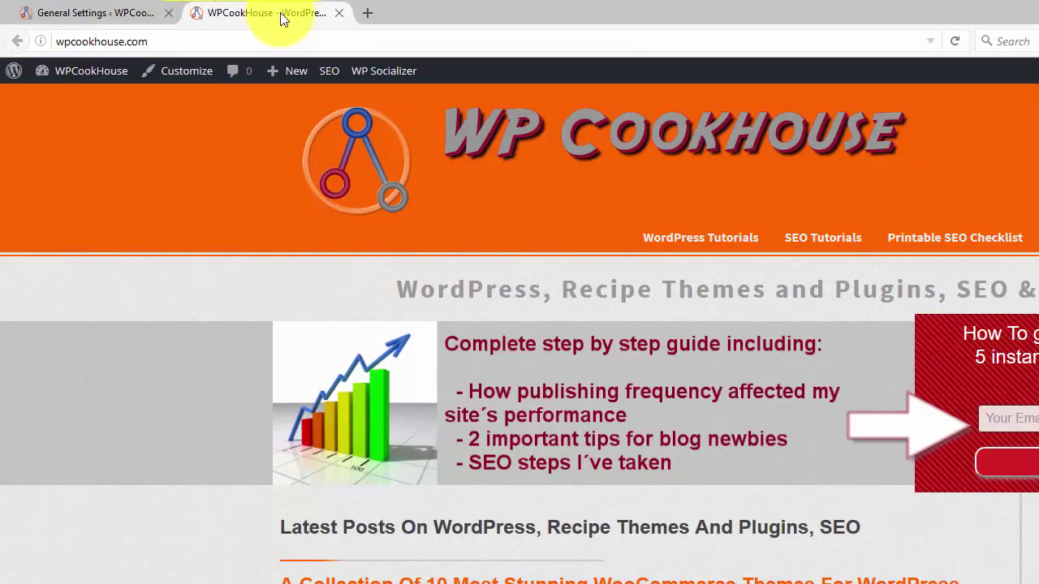
left_click(48, 13)
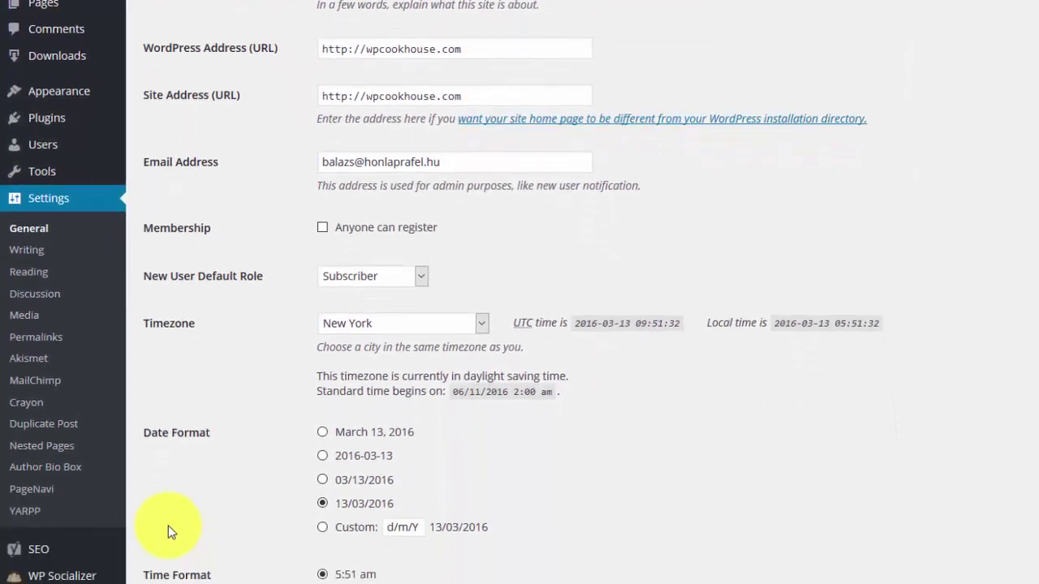
Step: Open Yoast SEO's Titles & Metas page in a new tab and examine the homepage title template
mouse_move(50, 544)
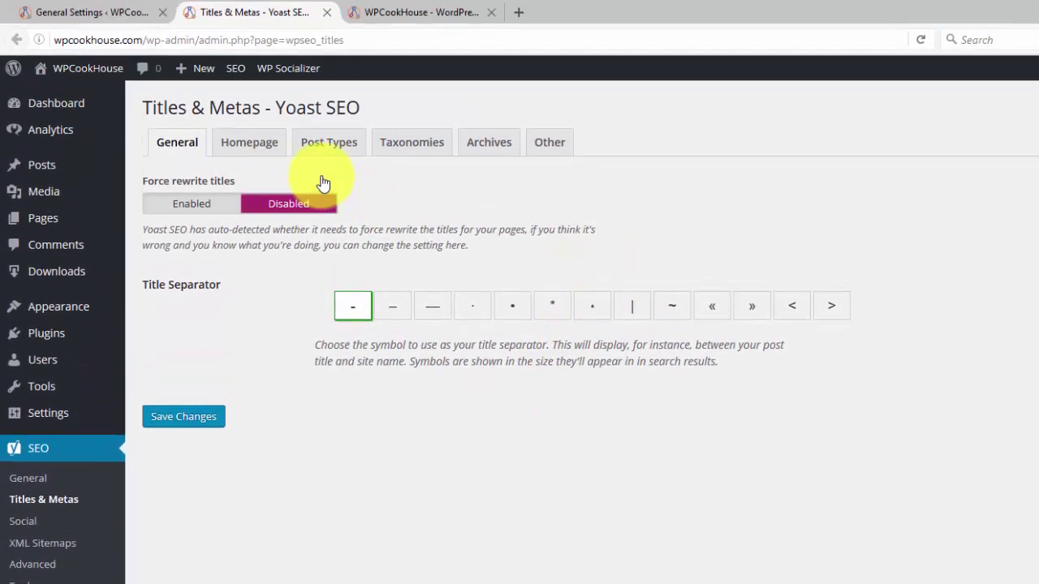
left_click(259, 159)
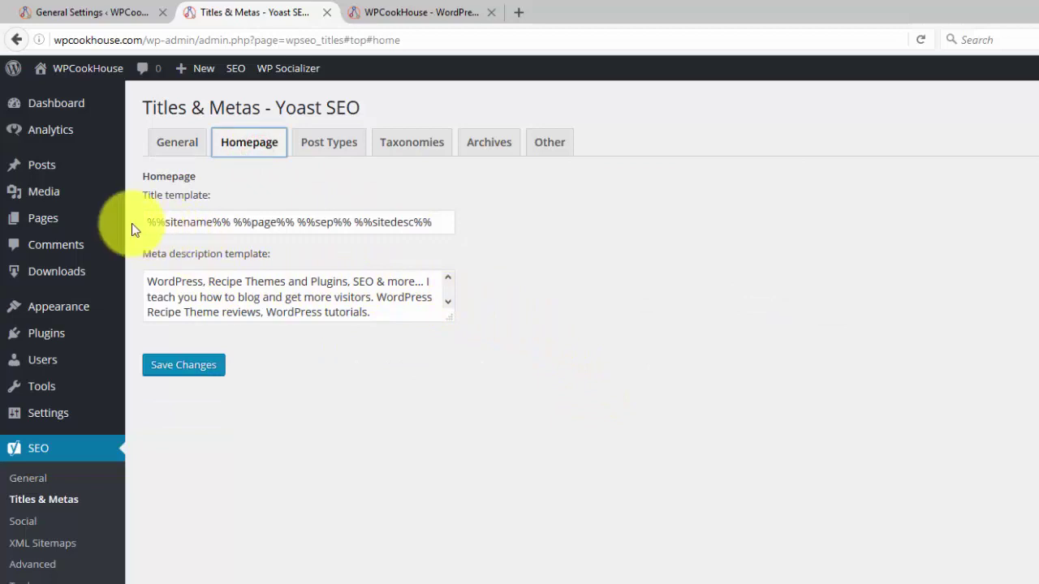
left_click_drag(146, 221, 522, 223)
left_click(522, 224)
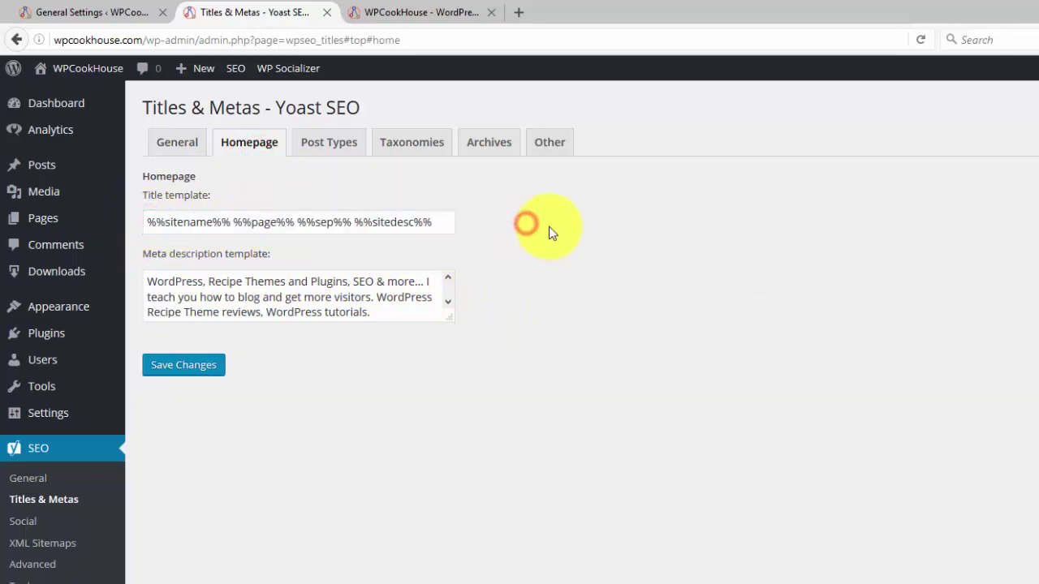
mouse_move(86, 227)
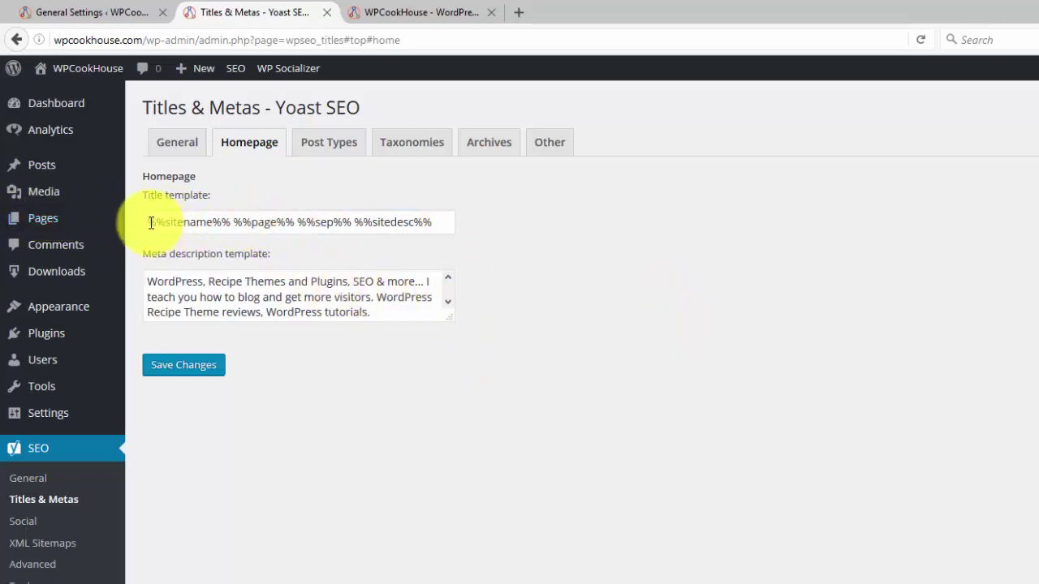
left_click_drag(150, 222, 475, 225)
left_click(182, 226)
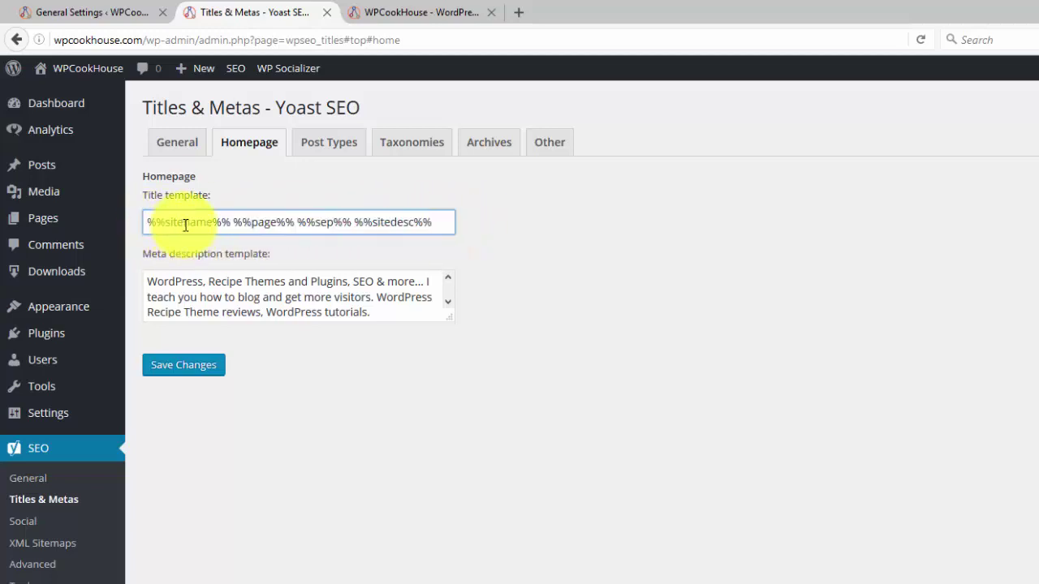
Step: Match the sitename and sitedesc variables in the homepage title template with the Site Title and Tagline in General Settings
left_click(113, 10)
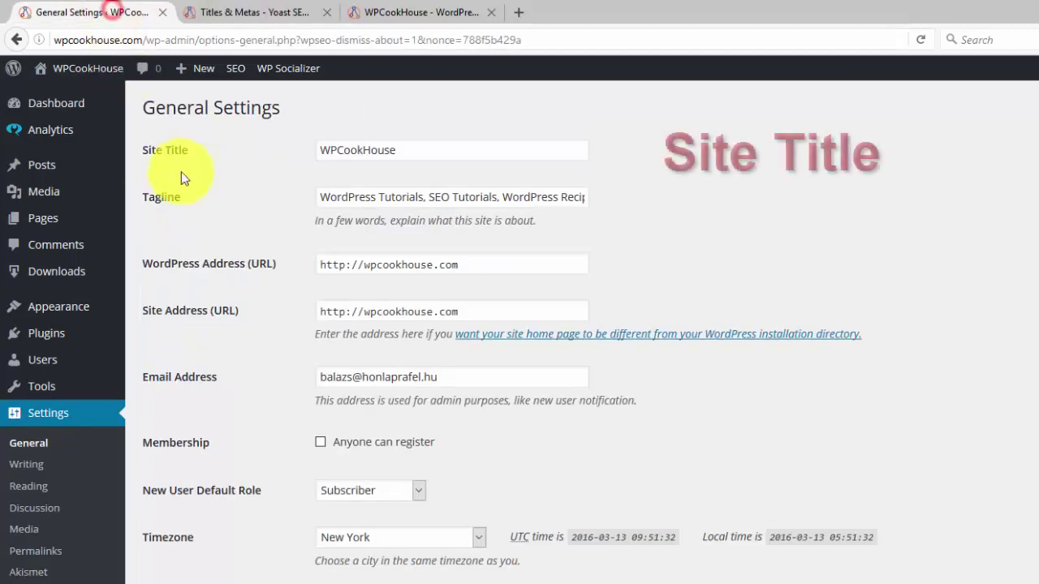
left_click(1004, 195)
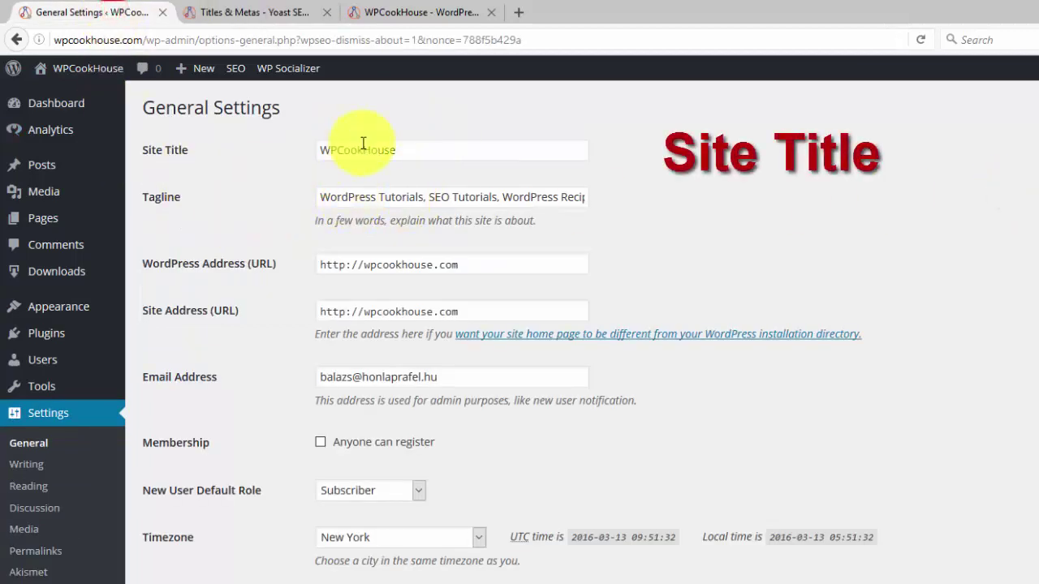
left_click(247, 8)
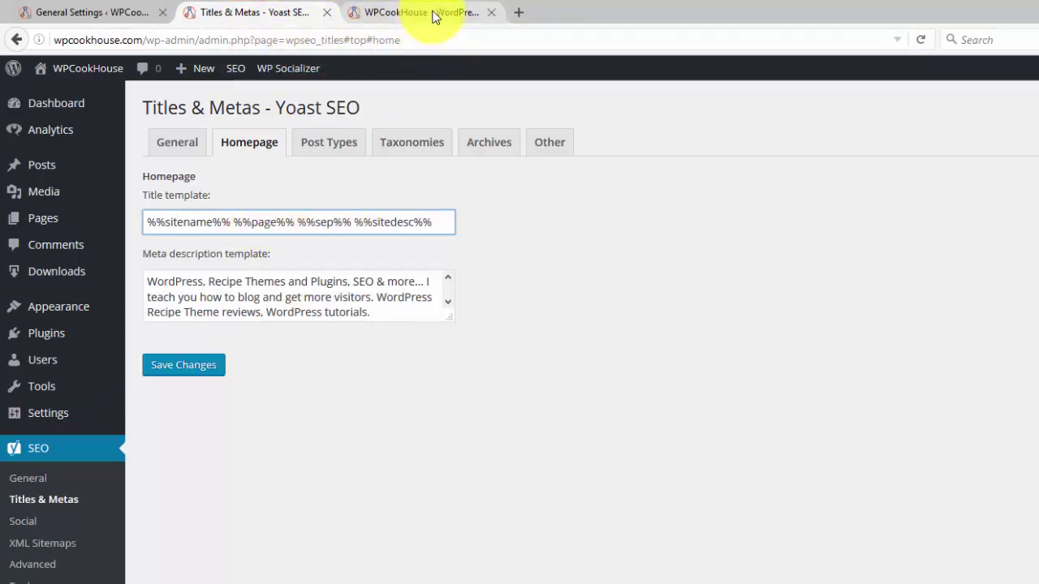
double_click(399, 224)
left_click(430, 225)
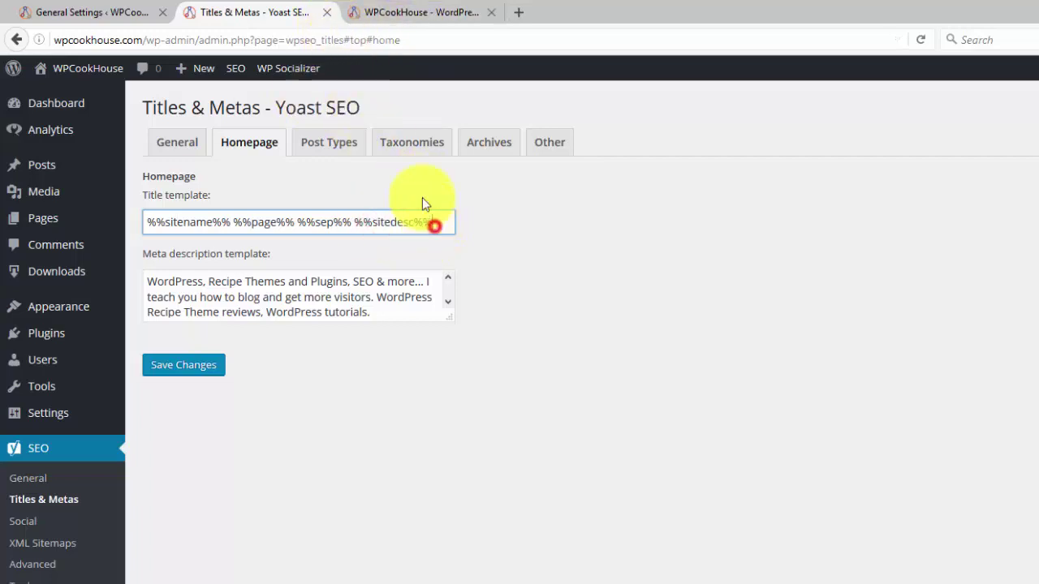
left_click(114, 8)
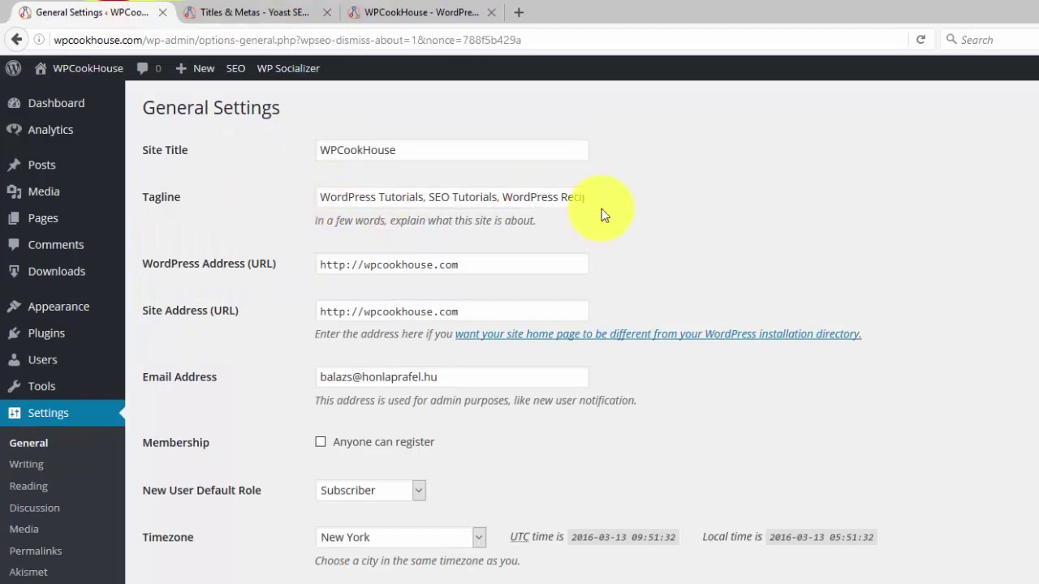
left_click(234, 12)
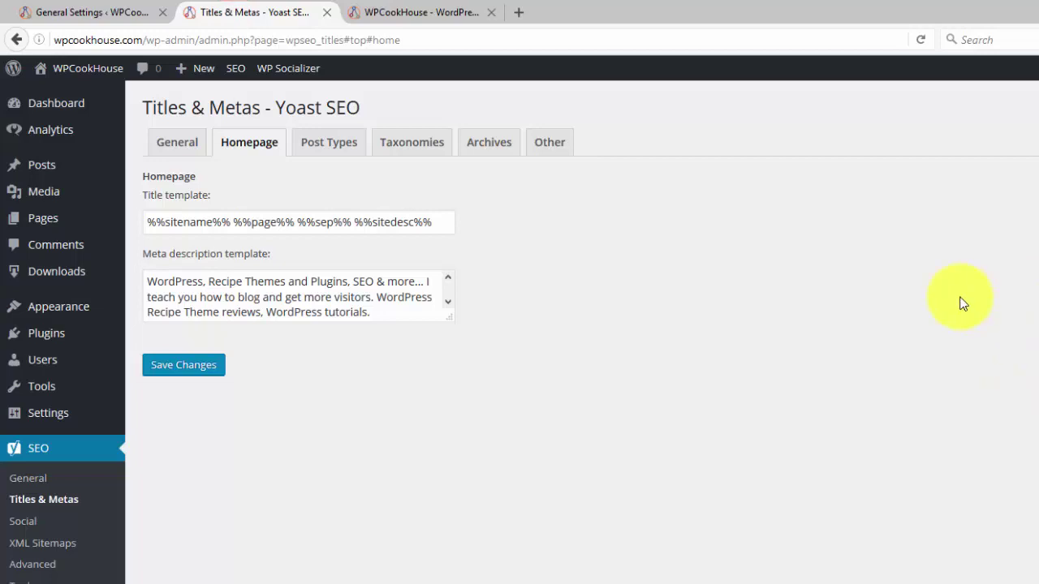
left_click_drag(448, 223, 147, 221)
left_click(679, 249)
left_click(92, 12)
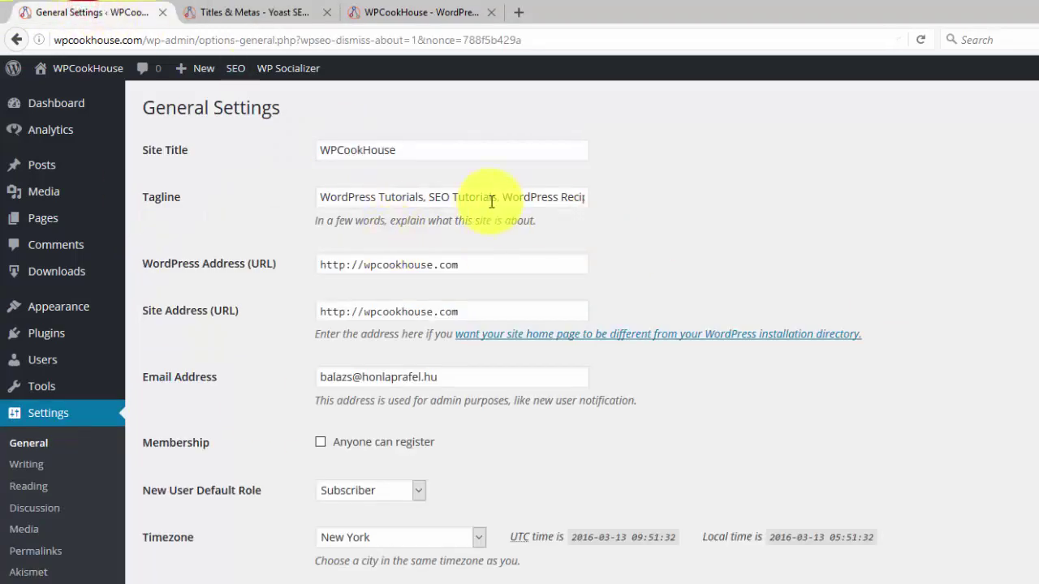
Step: Review the Site Title and the keyword phrases in the Tagline against the front page's browser title
double_click(431, 154)
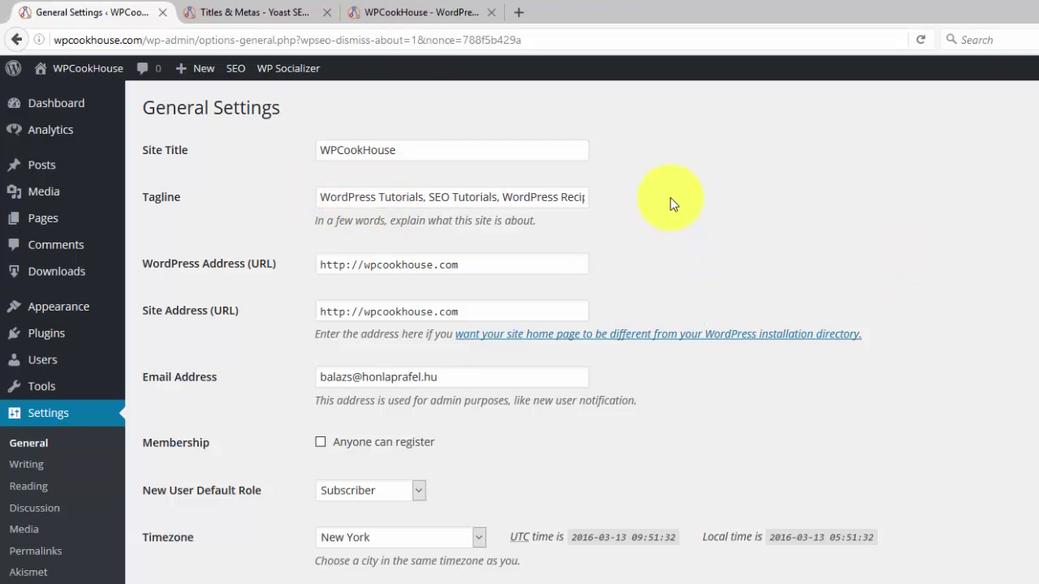
left_click(434, 11)
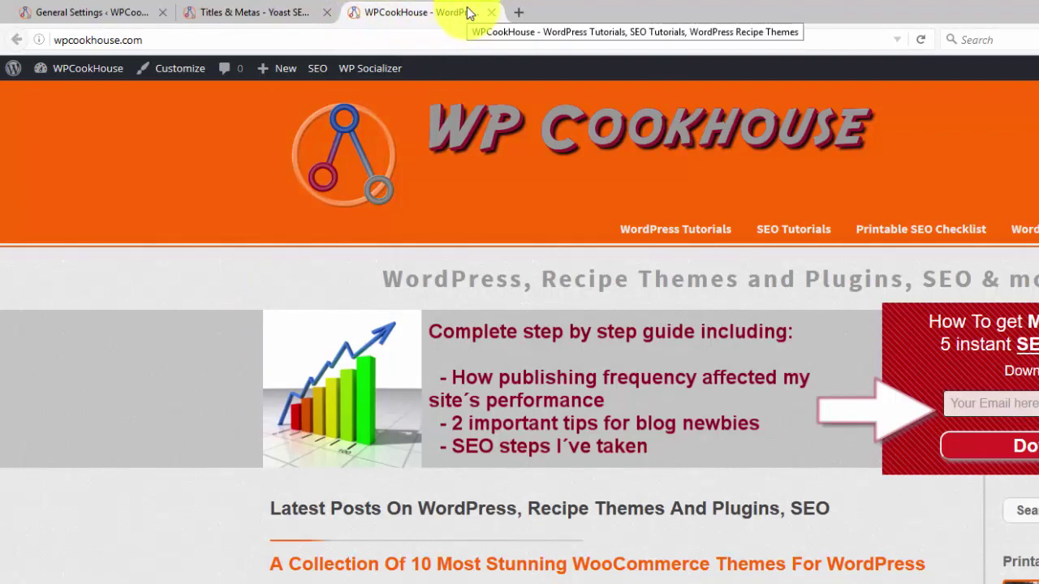
left_click(36, 9)
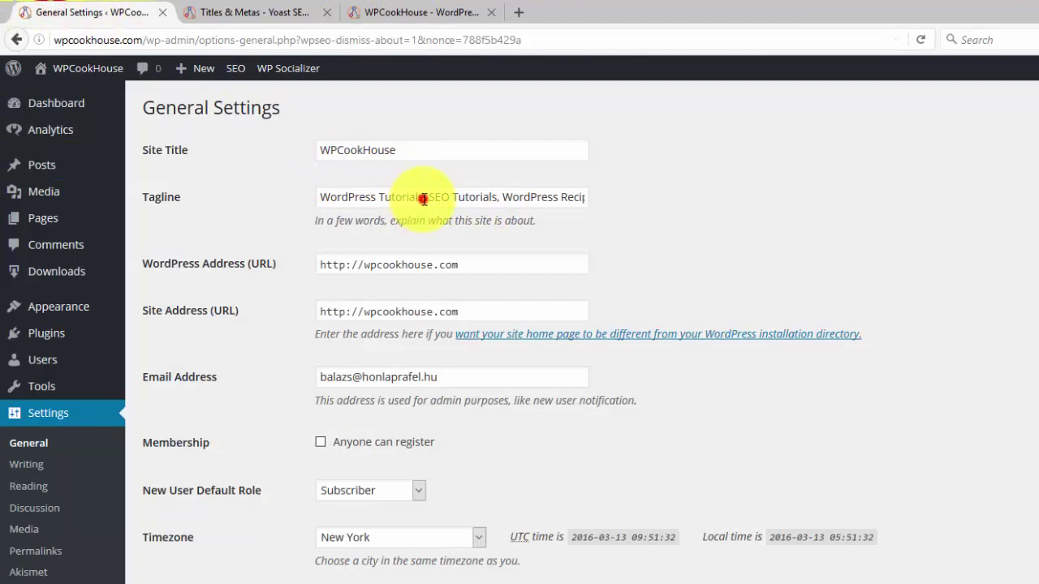
left_click_drag(424, 199, 313, 195)
left_click_drag(498, 199, 419, 197)
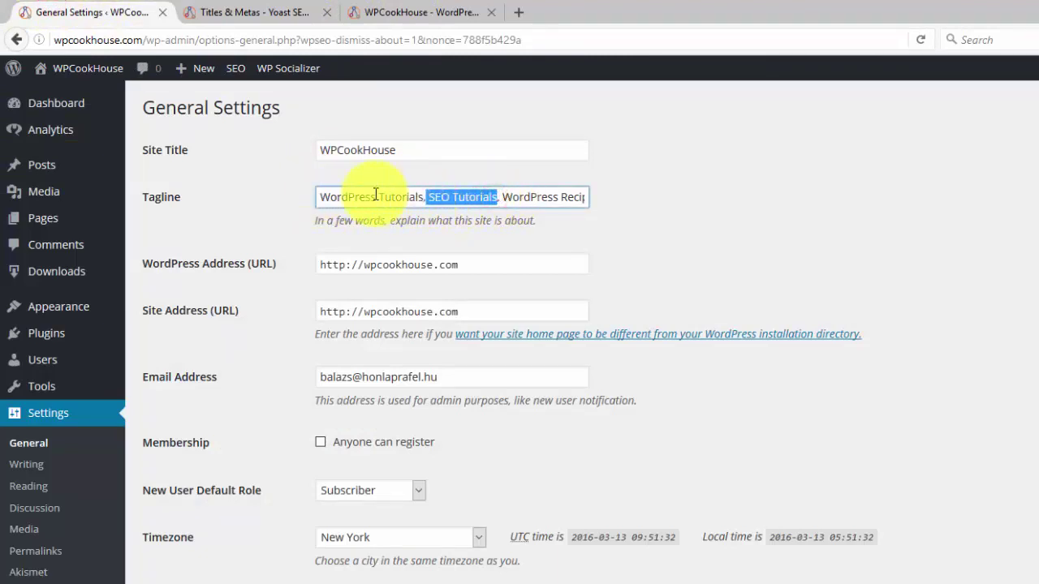
left_click(321, 193)
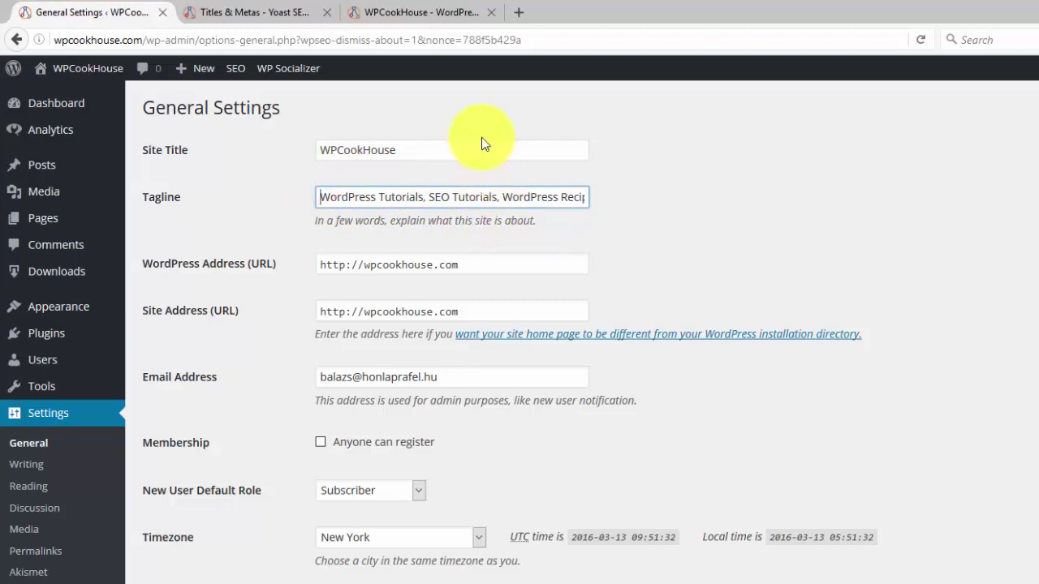
left_click(428, 11)
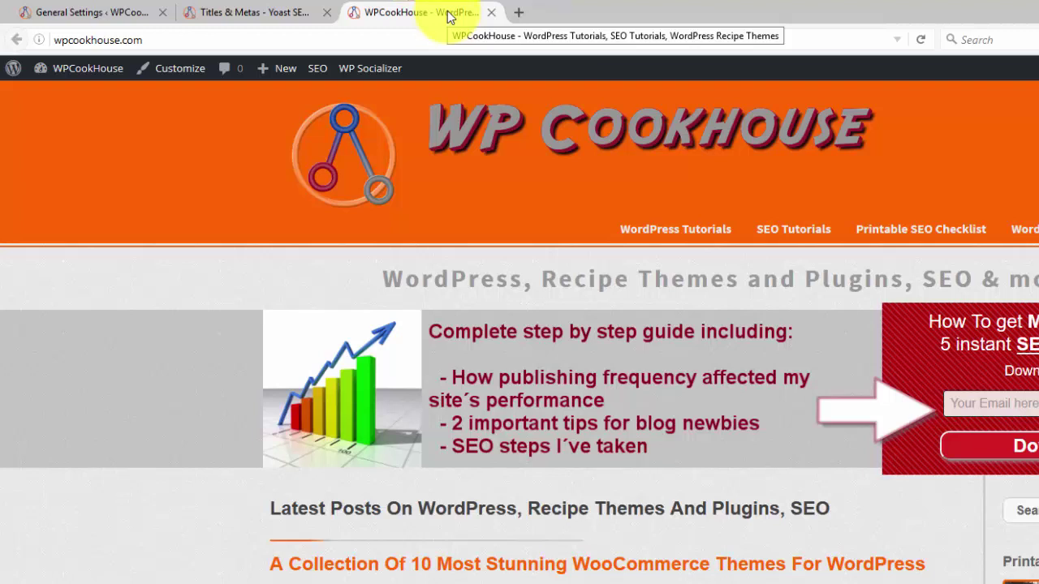
left_click(150, 11)
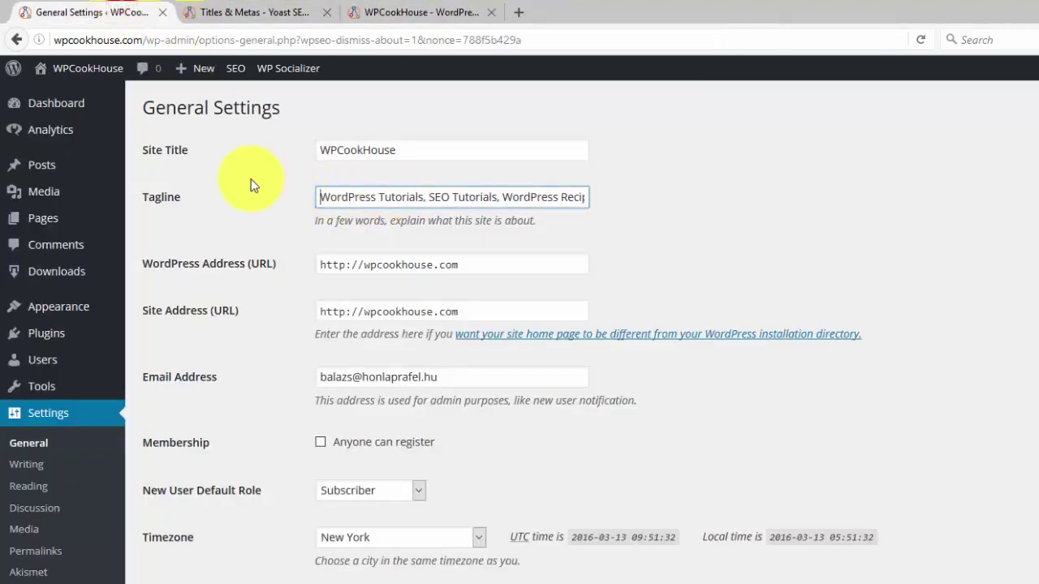
left_click(450, 10)
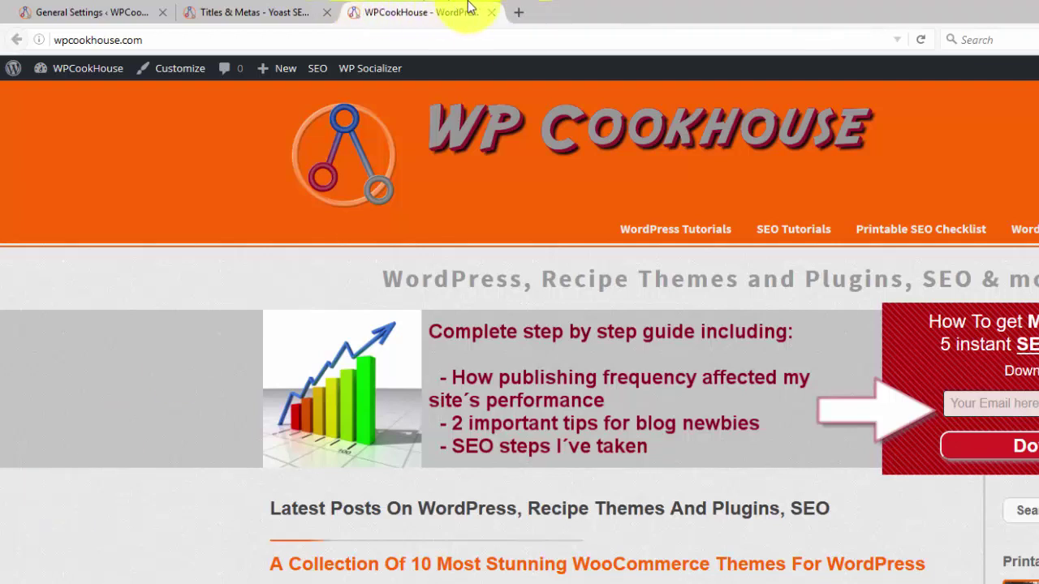
Step: Search Google for "wp cookhouse" in a new tab, examine the homepage result's title, and return to General Settings
left_click(522, 12)
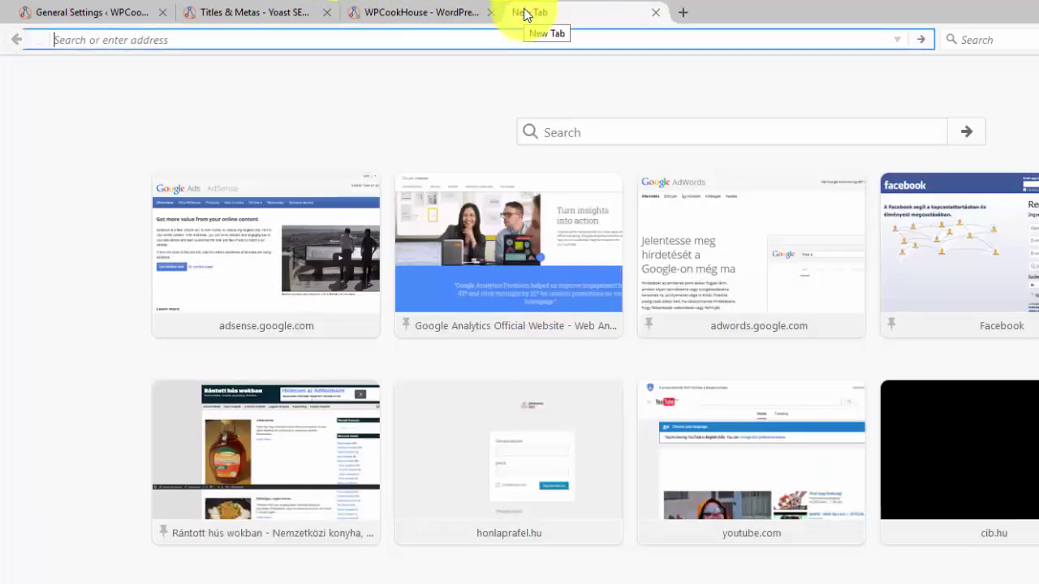
type("google.com/")
key("Return")
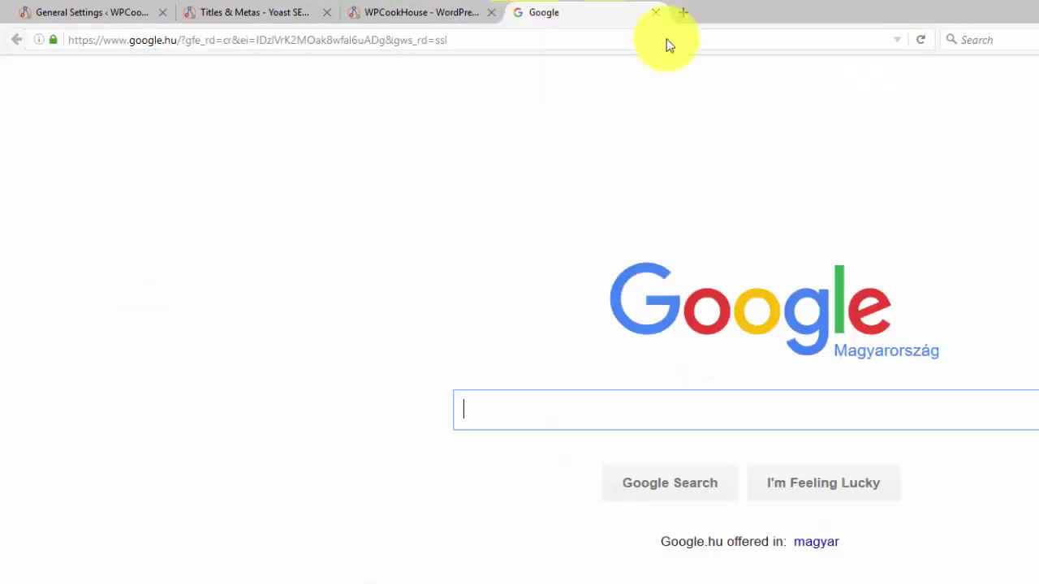
type("wp")
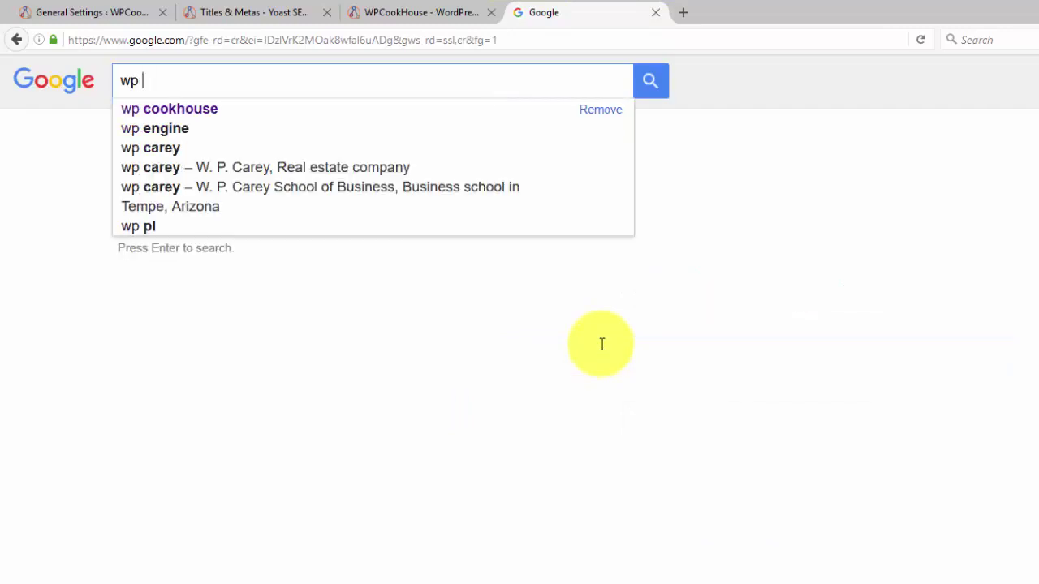
key("Down")
key("Return")
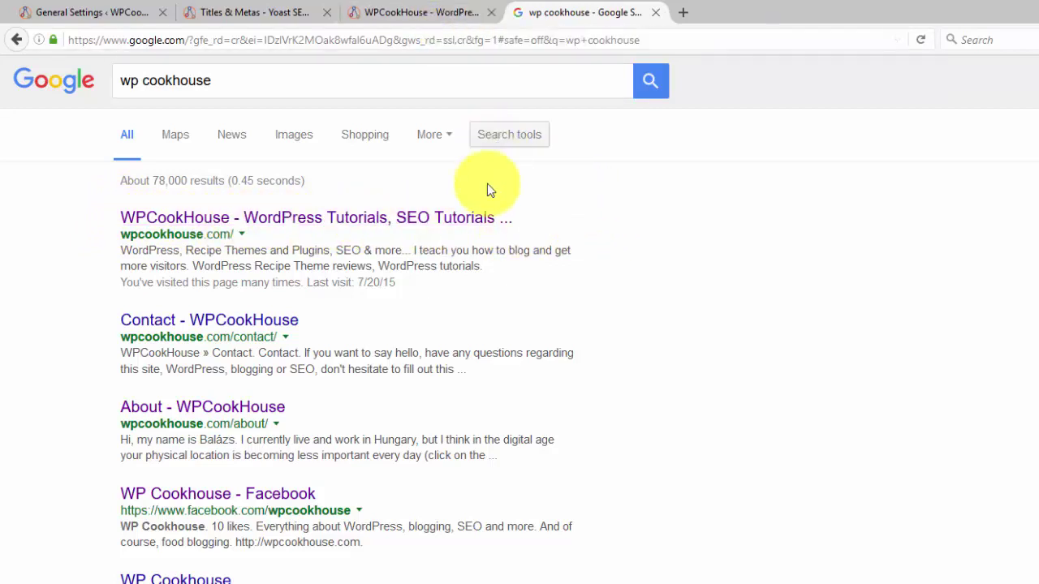
left_click(101, 227)
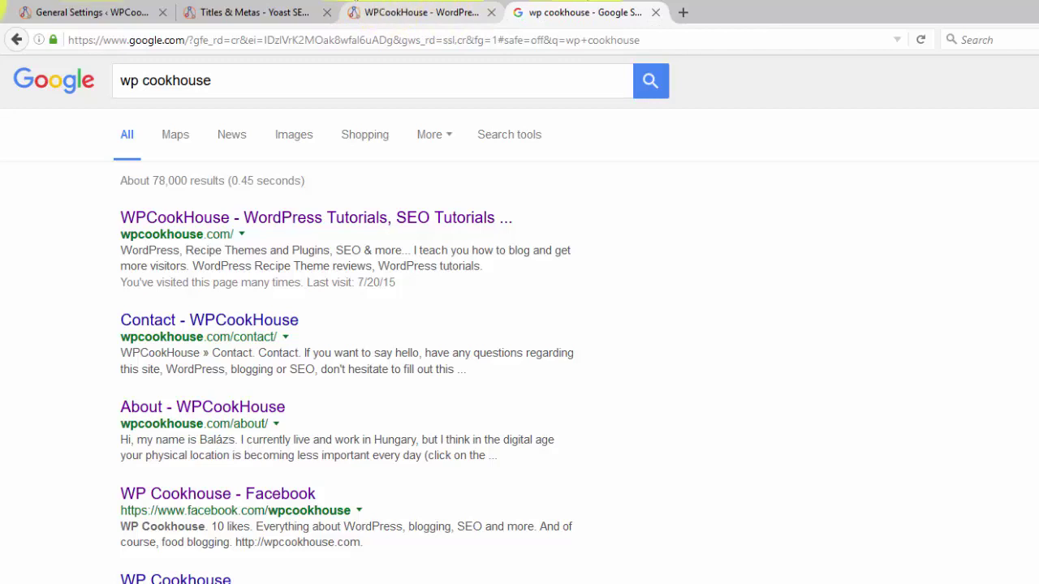
left_click(86, 13)
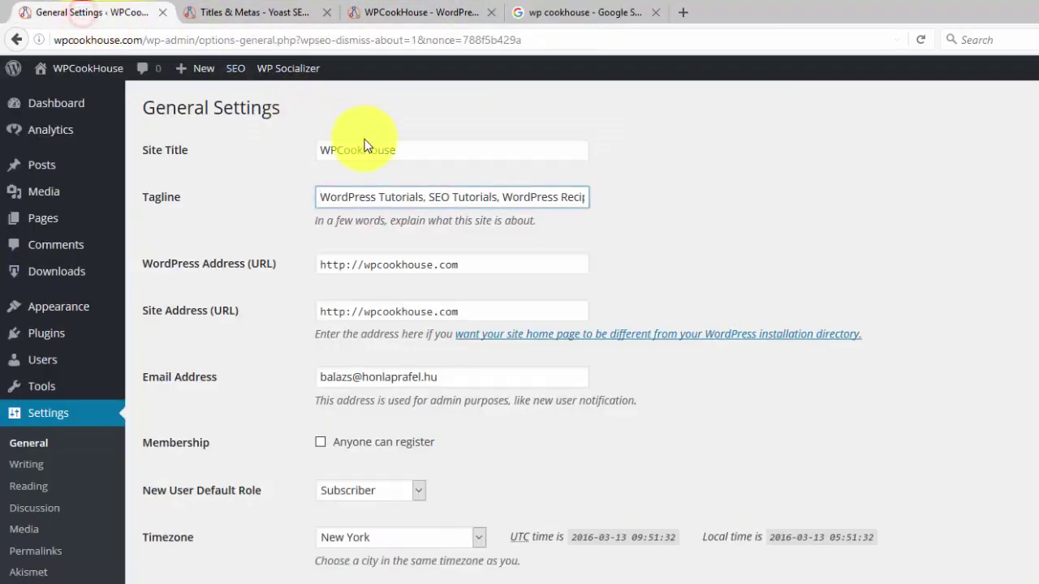
Step: Recheck the Yoast SEO homepage title template, and review the Site Title and Tagline it draws on in General Settings
left_click(258, 11)
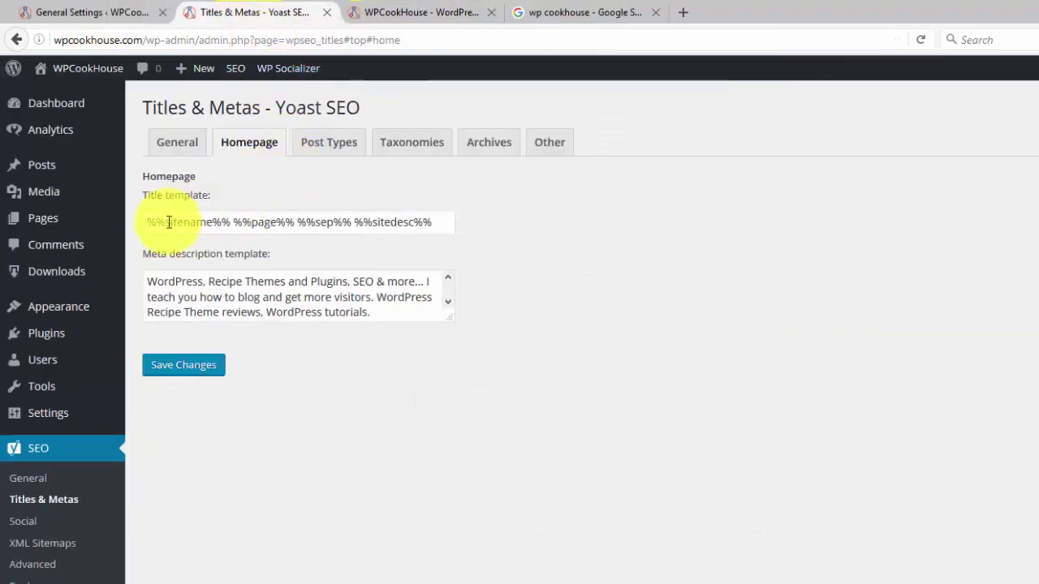
mouse_move(123, 234)
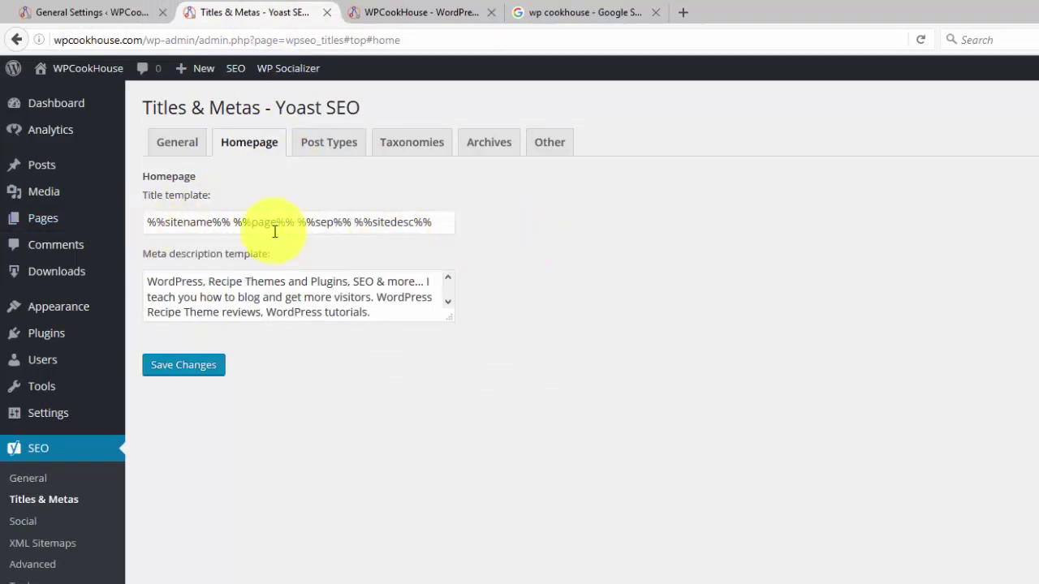
left_click(106, 12)
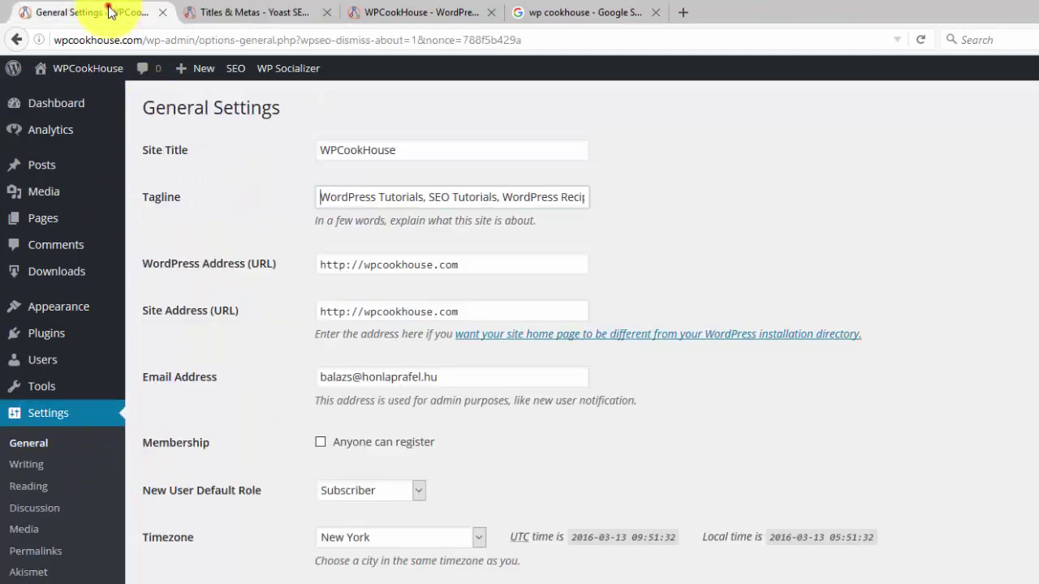
left_click(420, 154)
key("ctrl+a")
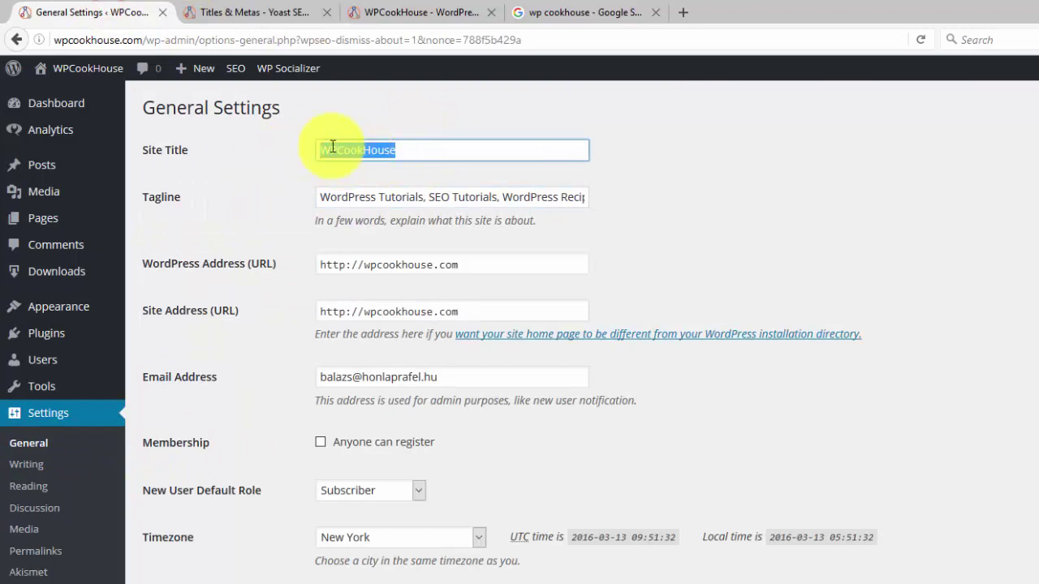
left_click(344, 121)
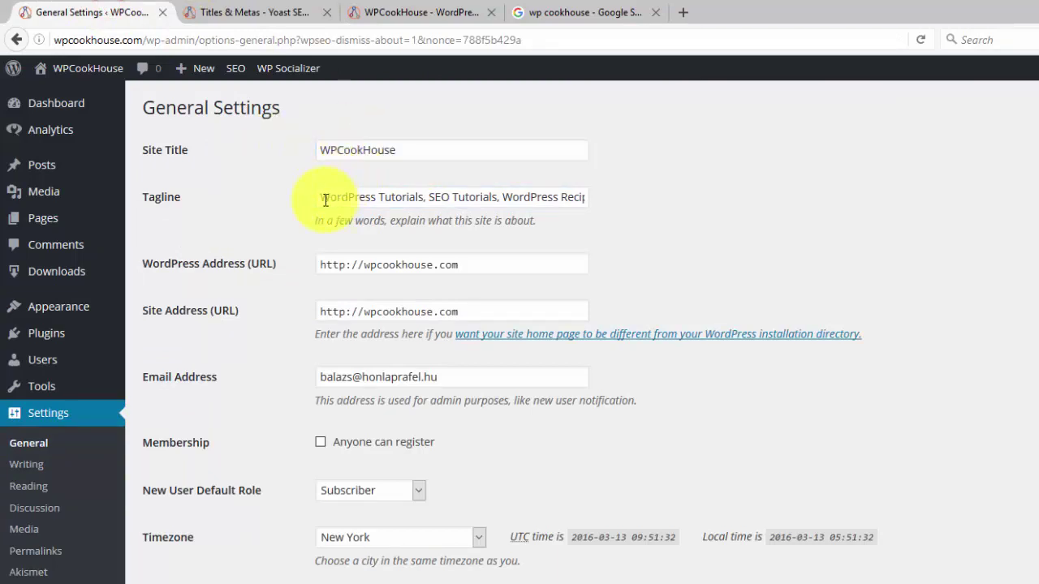
left_click(328, 198)
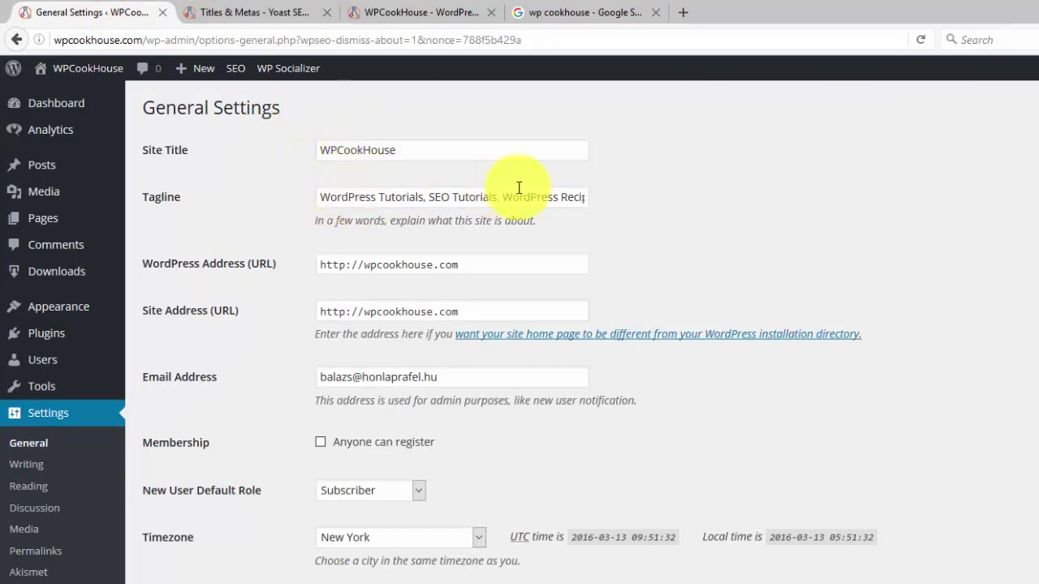